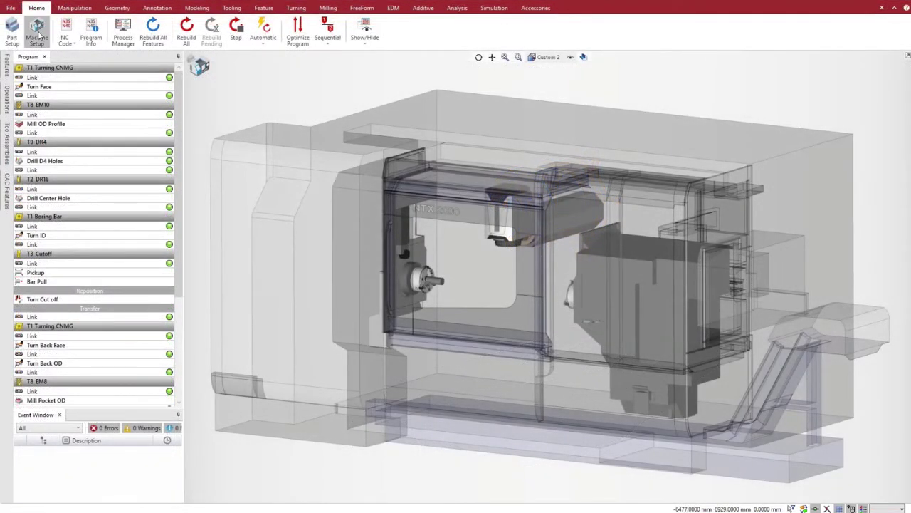
# Load the NTX2000-1500SZ.mprj machine file in Machine Setup and accept its properties
pyautogui.click(38, 35)
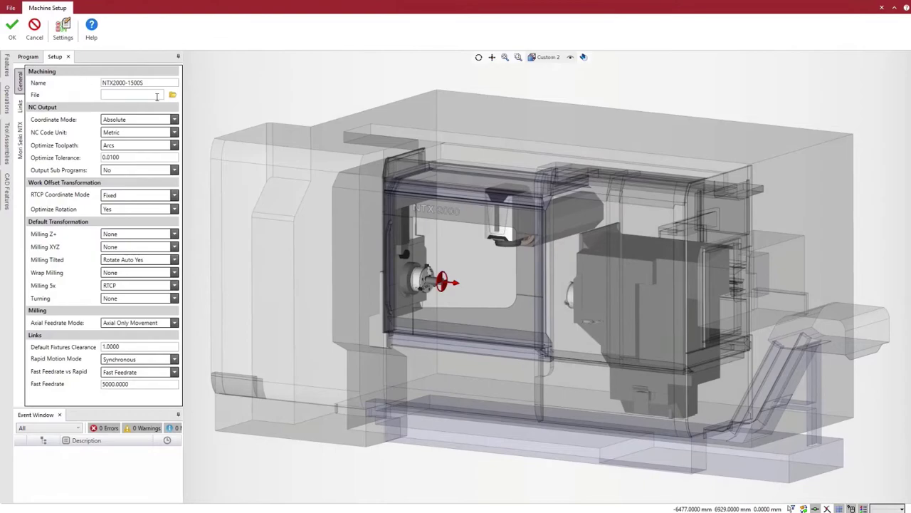
pyautogui.click(172, 95)
pyautogui.click(275, 175)
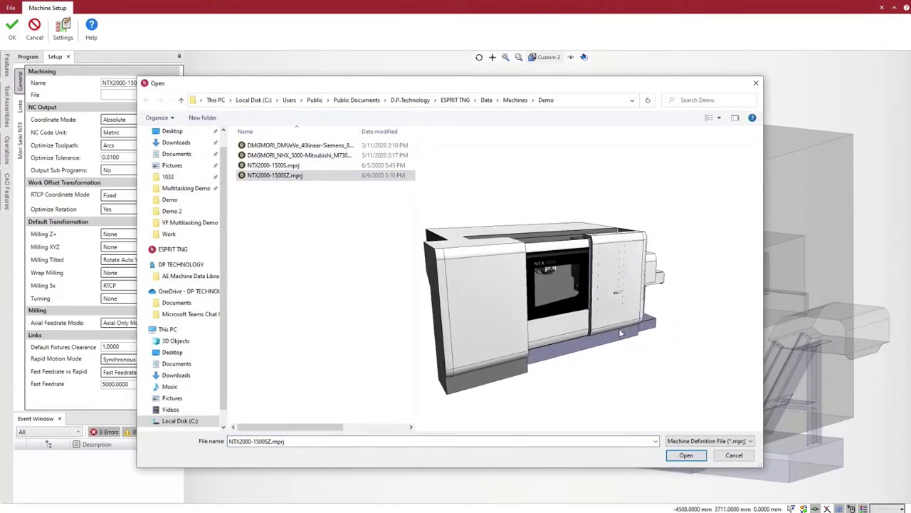
pyautogui.scroll(2, 603, 354)
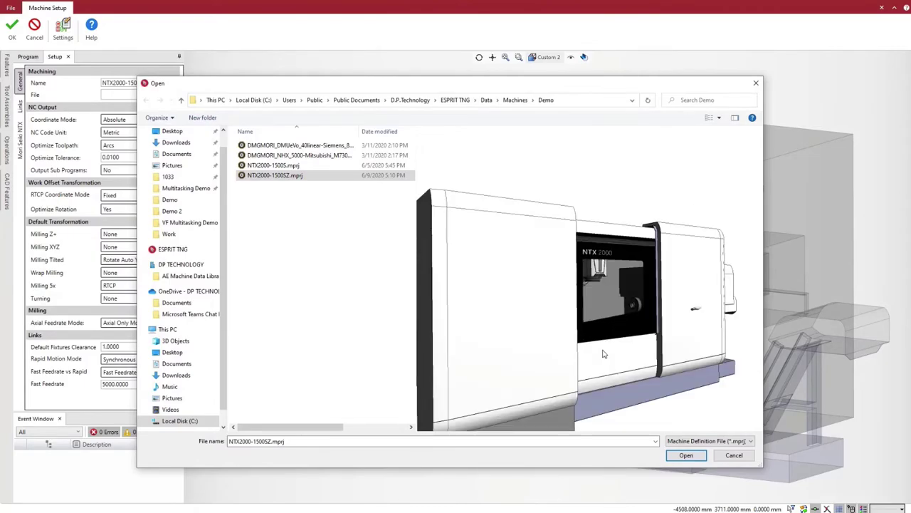
pyautogui.scroll(-2, 604, 356)
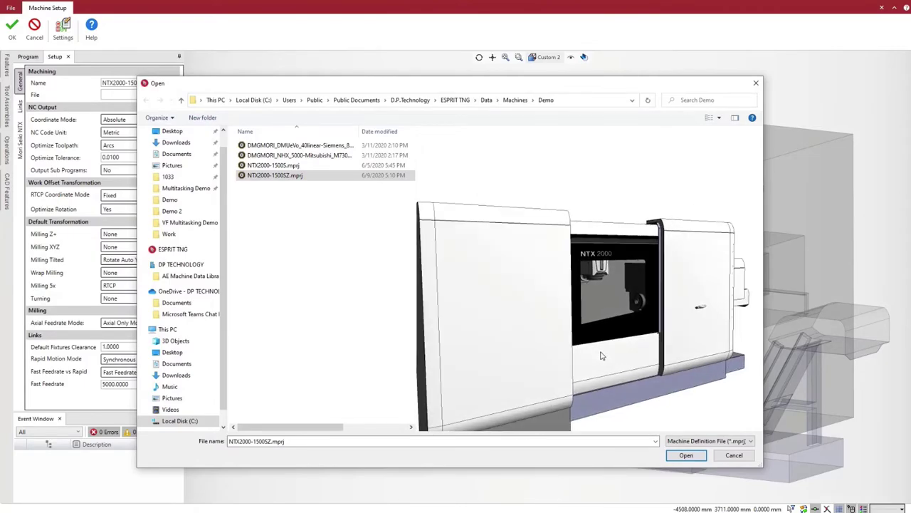
pyautogui.click(686, 455)
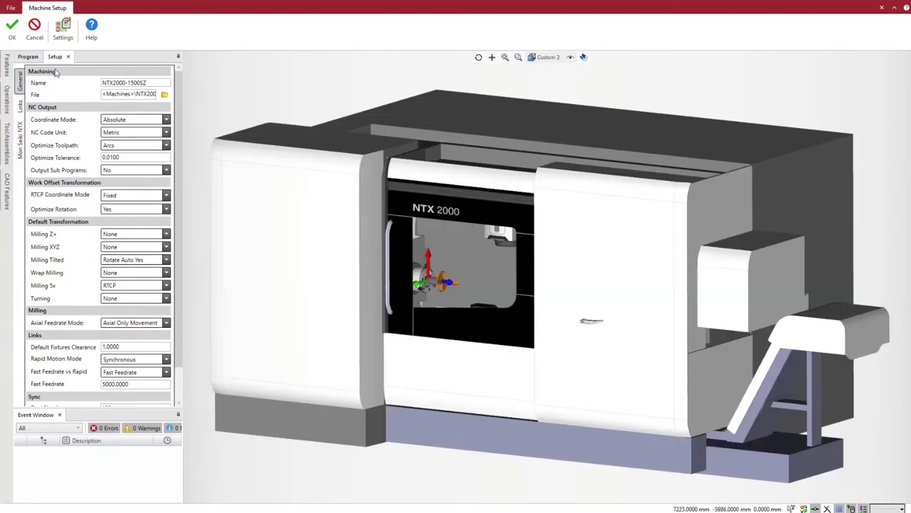
pyautogui.click(14, 34)
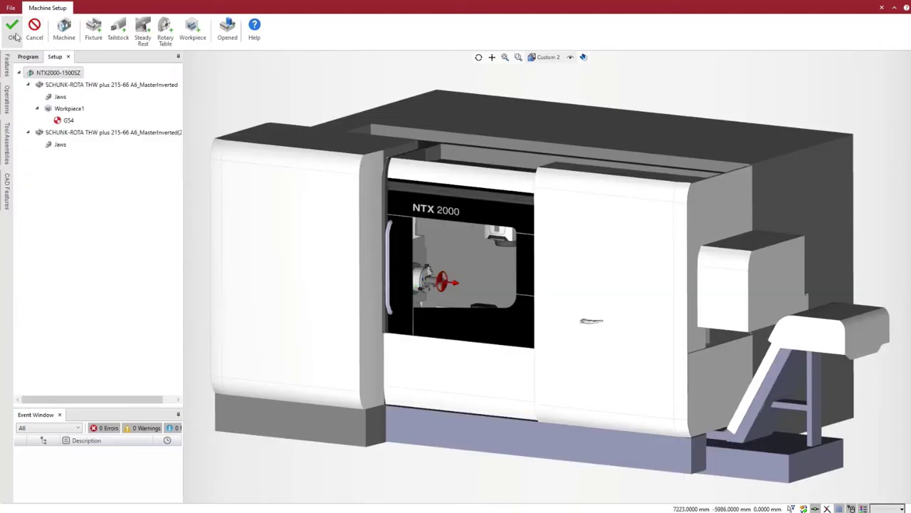
# Finish Machine Setup so the program splits into Channel 1 and Channel 2, then show Tool Assemblies
pyautogui.click(13, 32)
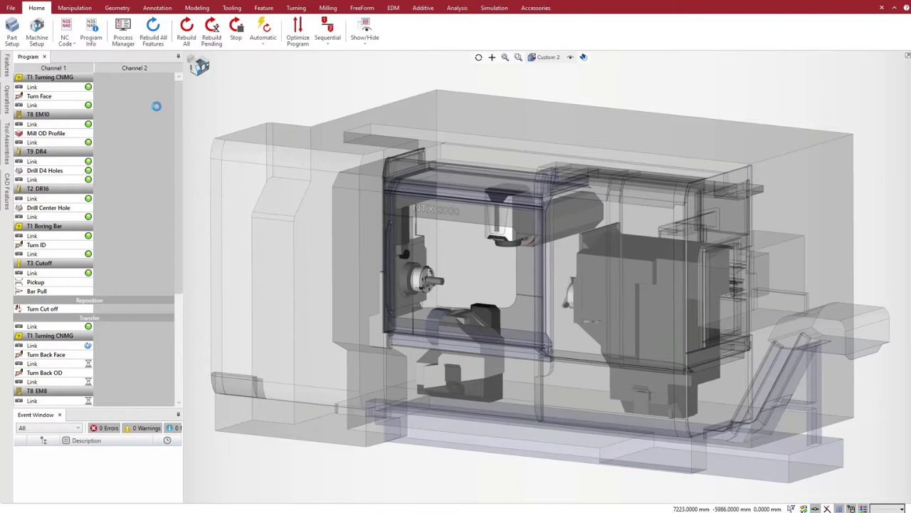
pyautogui.moveTo(176, 109)
pyautogui.mouseDown()
pyautogui.moveTo(164, 235)
pyautogui.moveTo(178, 213)
pyautogui.moveTo(179, 106)
pyautogui.mouseUp()
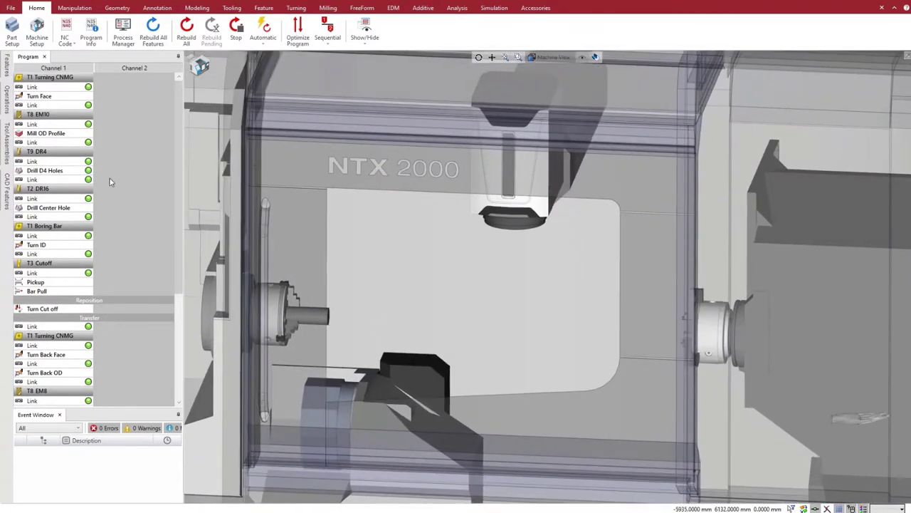
pyautogui.click(6, 140)
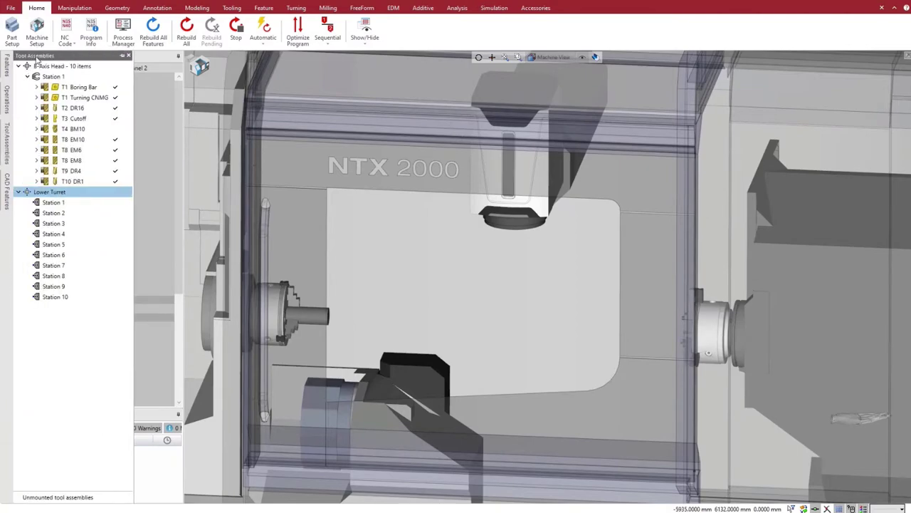
# Dock Tool Assemblies right and load Tooling Lower Turret.gdml's four assemblies into Lower Turret stations 4–7
pyautogui.moveTo(36, 60); pyautogui.dragTo(897, 281)
pyautogui.rightClick(827, 199)
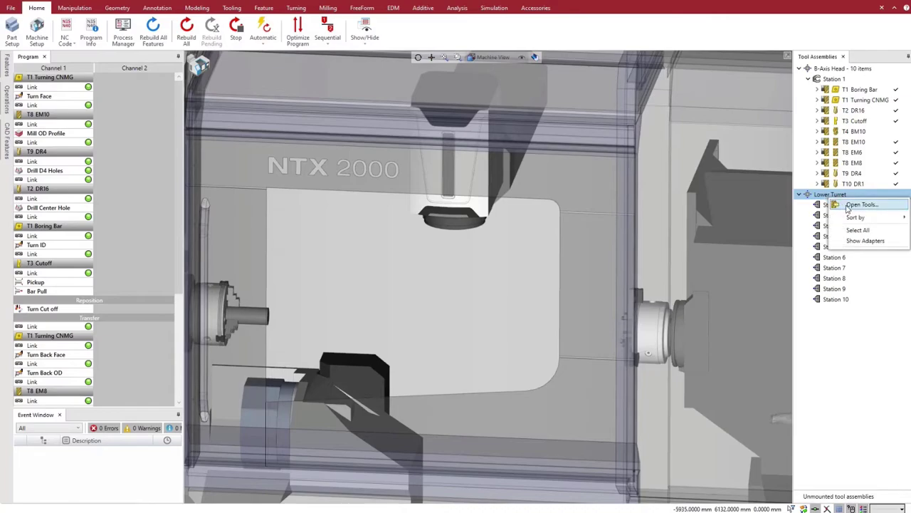
pyautogui.click(849, 206)
pyautogui.click(280, 175)
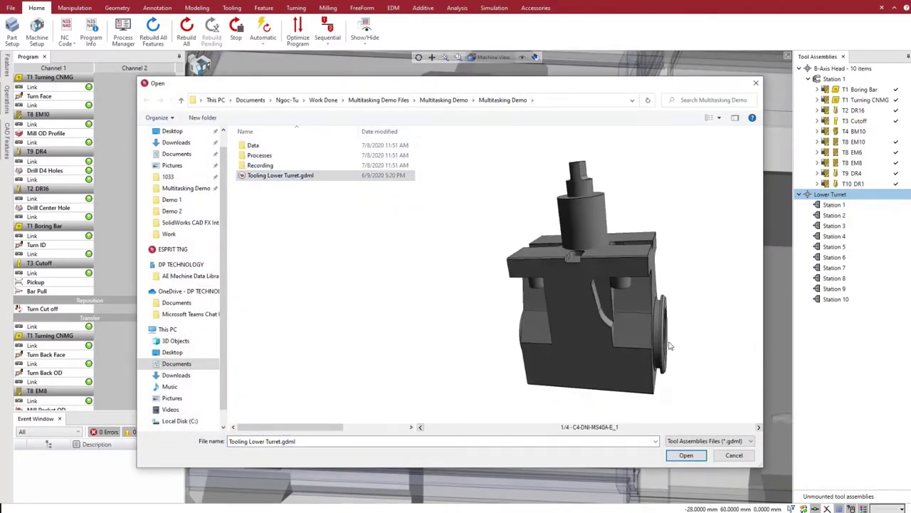
pyautogui.click(759, 427)
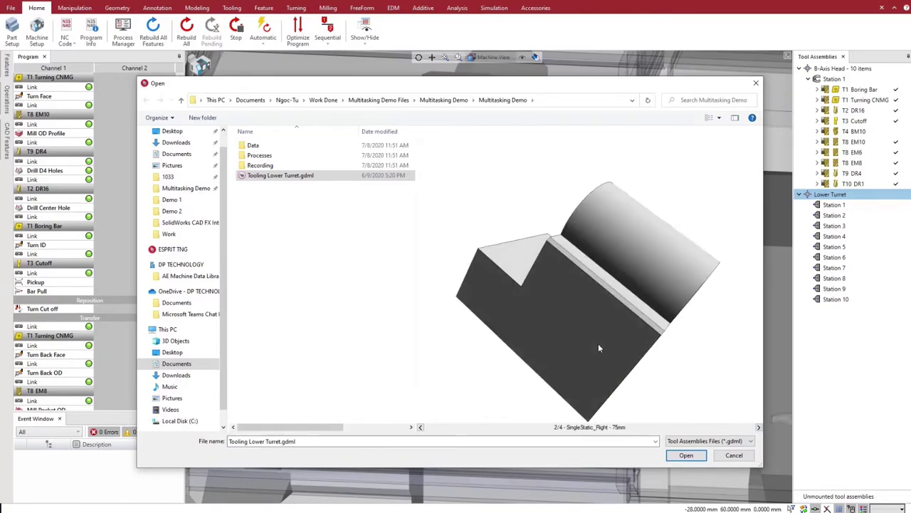
pyautogui.click(758, 427)
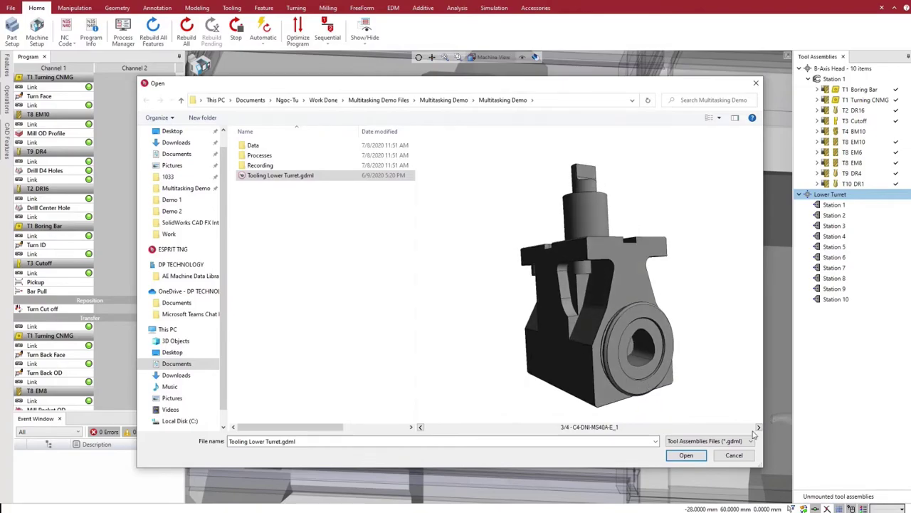
pyautogui.click(759, 427)
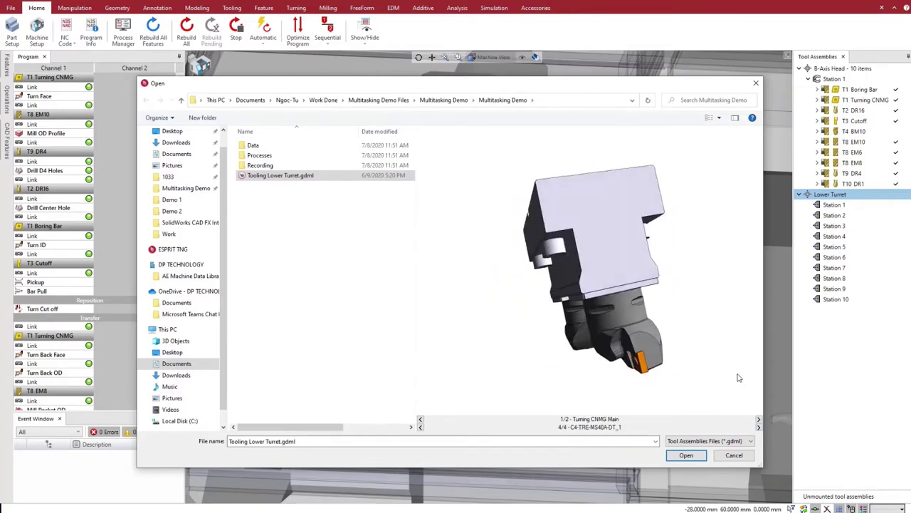
pyautogui.click(685, 455)
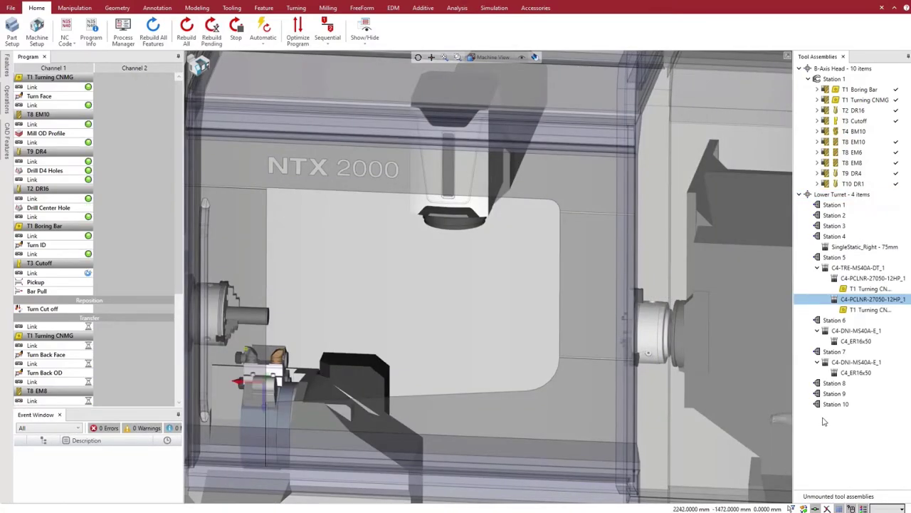
# Mount T1 Turning CNMG Sub on Lower Turret Station 5 and assign it to Turn Back Face
pyautogui.moveTo(179, 203); pyautogui.dragTo(176, 323)
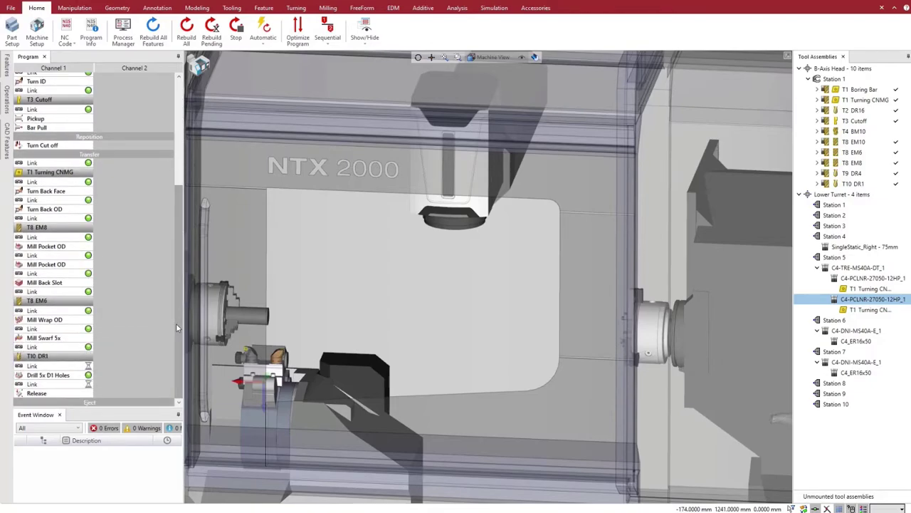
pyautogui.click(199, 66)
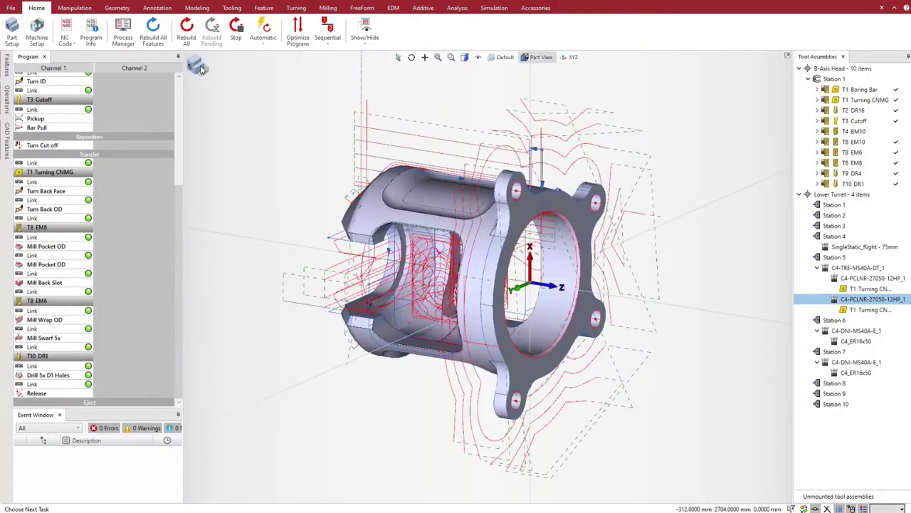
pyautogui.doubleClick(66, 191)
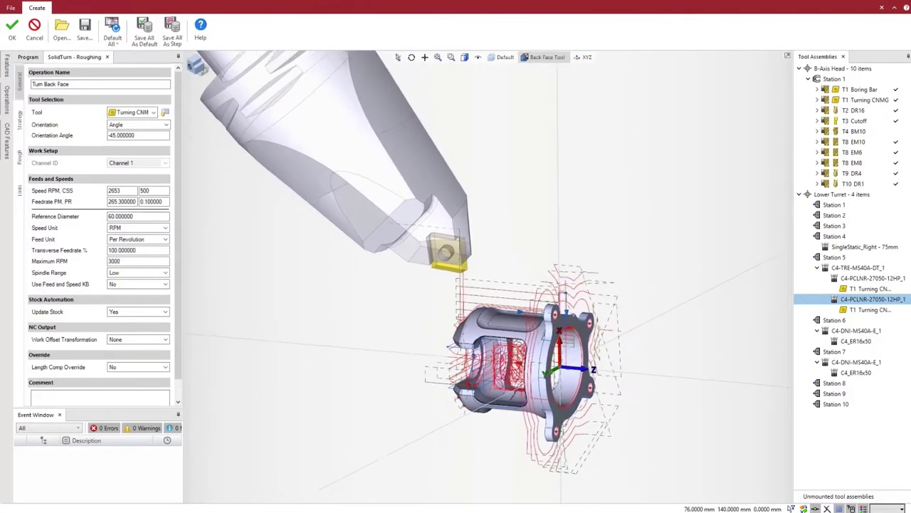
pyautogui.click(153, 112)
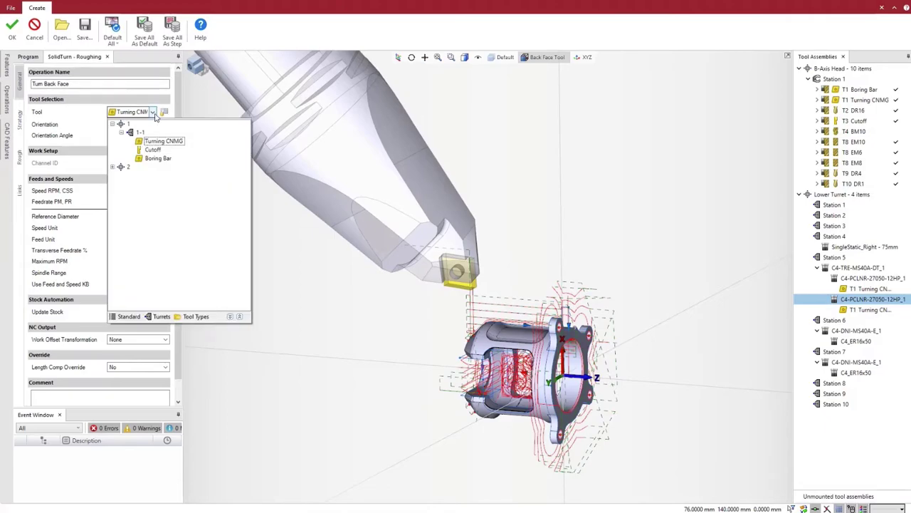
pyautogui.click(112, 166)
pyautogui.click(150, 193)
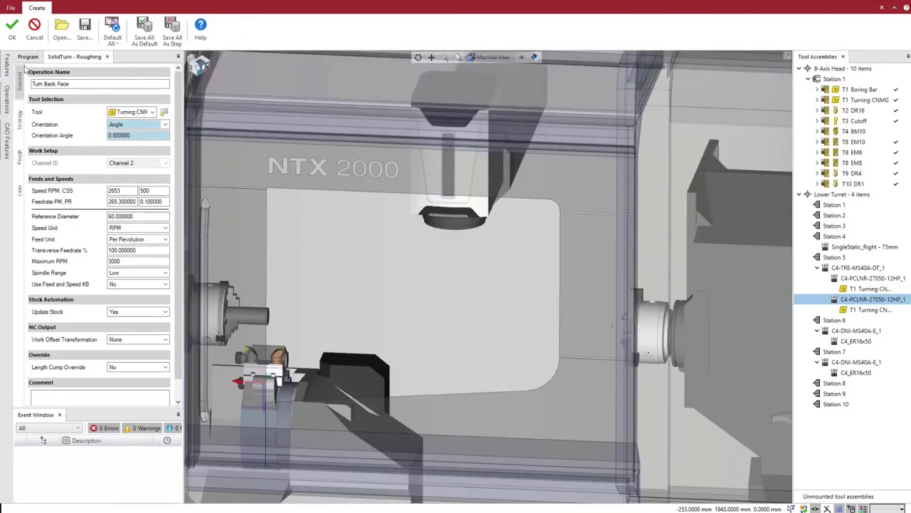
pyautogui.click(12, 30)
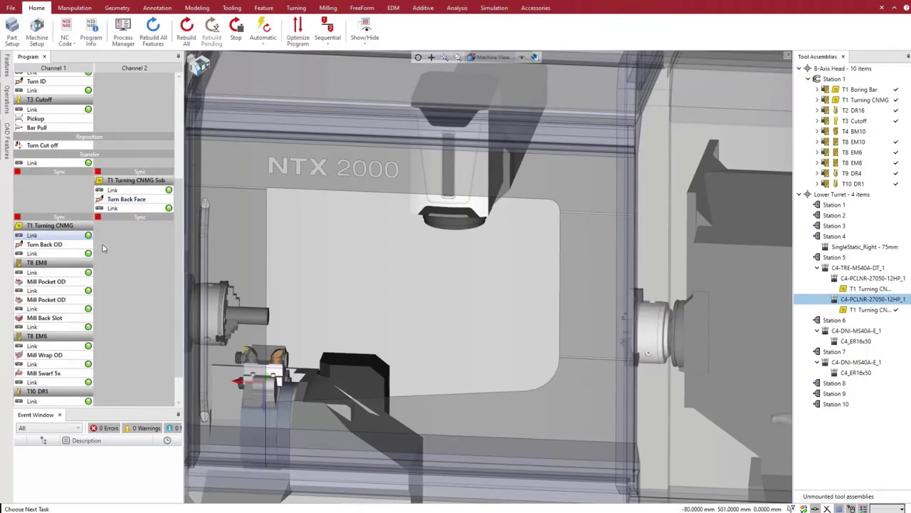
# Assign the lower turret's T1 Turning CNMG tool to Turn Back OD so it runs on Channel 2
pyautogui.doubleClick(79, 248)
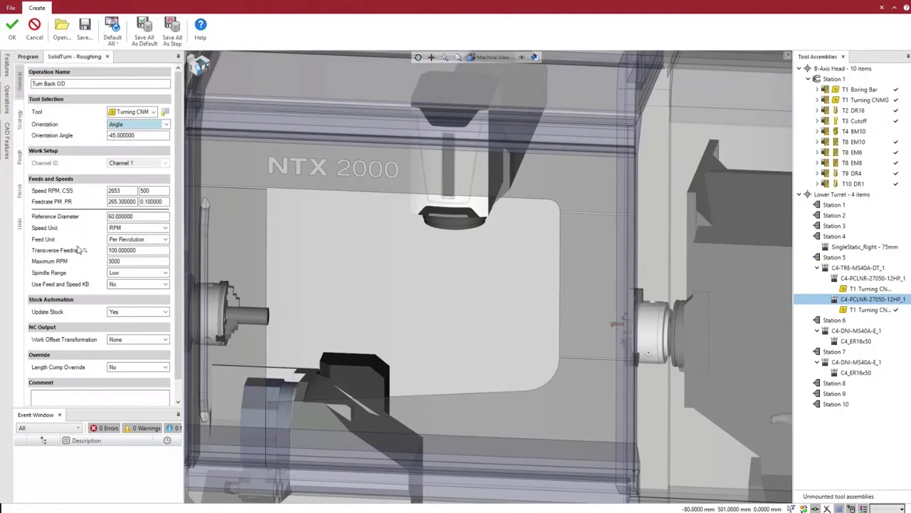
pyautogui.click(154, 113)
pyautogui.click(161, 194)
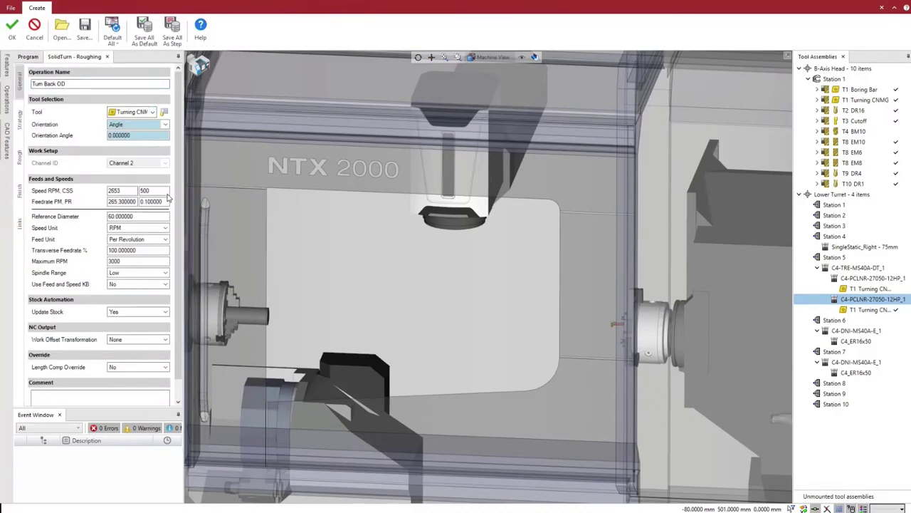
pyautogui.click(14, 29)
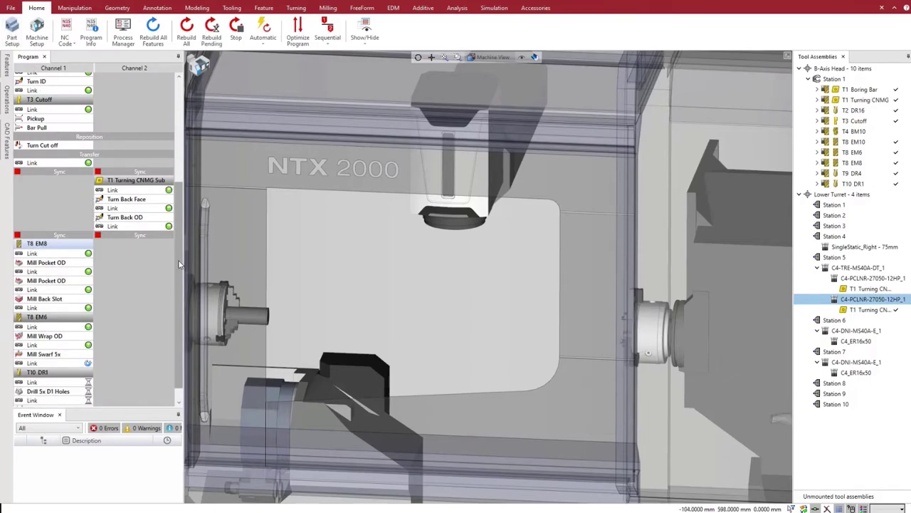
pyautogui.moveTo(179, 265); pyautogui.dragTo(188, 138)
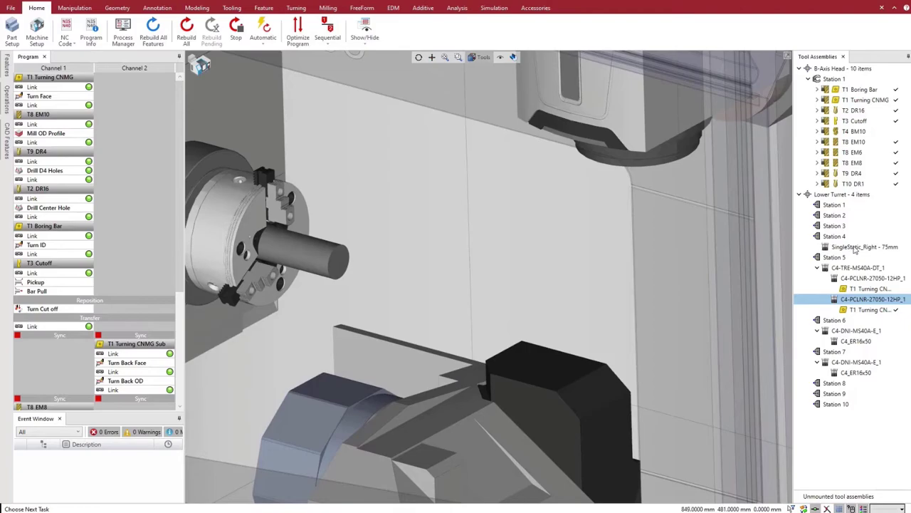
# Move the T9 DR4 drill to Lower Turret Station 6 and T2 DR16 to Station 7
pyautogui.click(859, 185)
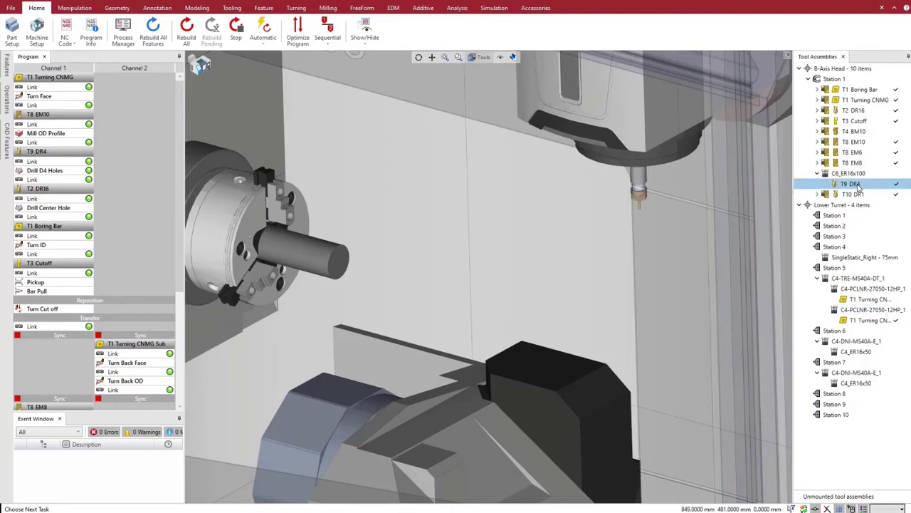
pyautogui.moveTo(860, 194); pyautogui.dragTo(858, 352)
pyautogui.click(862, 331)
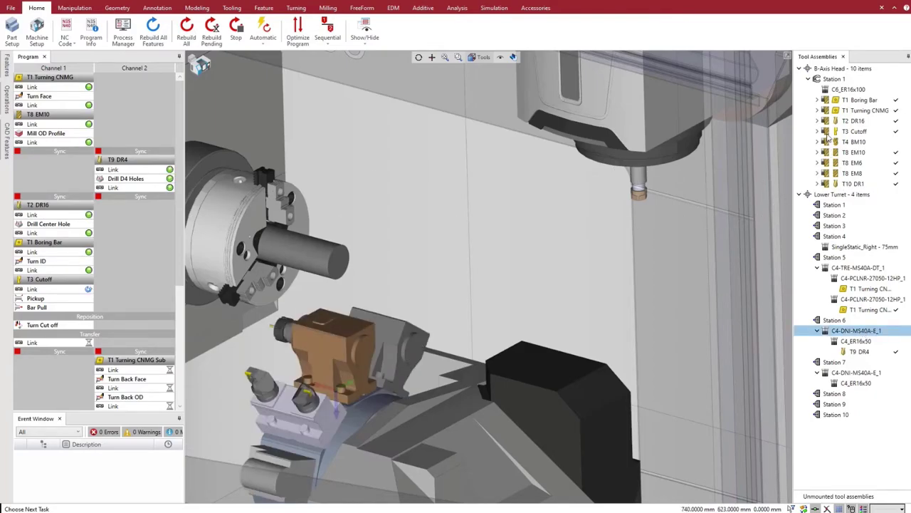
pyautogui.click(819, 121)
pyautogui.click(855, 132)
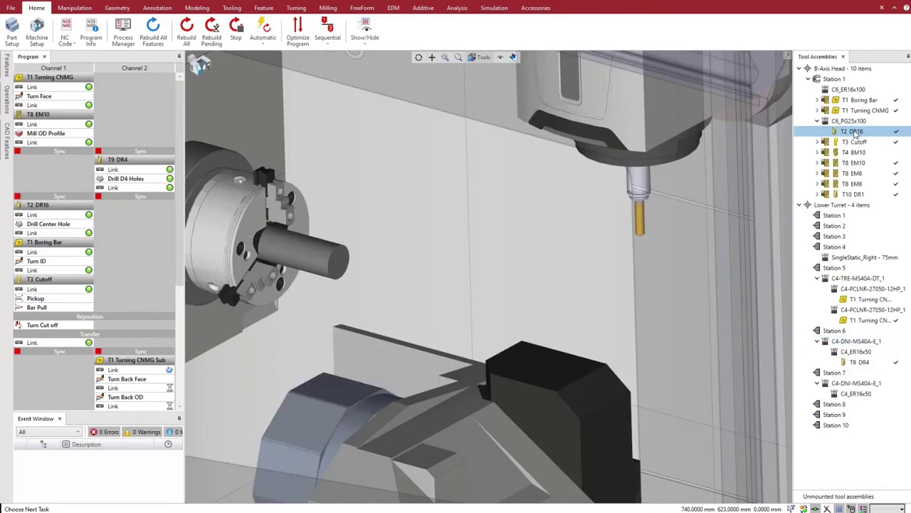
pyautogui.moveTo(854, 131); pyautogui.dragTo(858, 393)
pyautogui.click(866, 374)
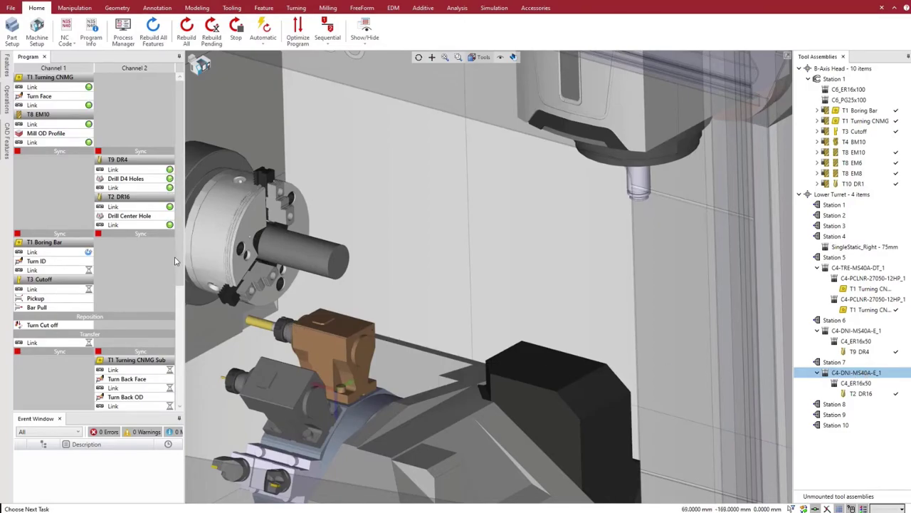
# Mount the C4_BoringBar_D boring bar on Lower Turret Station 4 so Turn ID runs in Channel 2
pyautogui.click(818, 112)
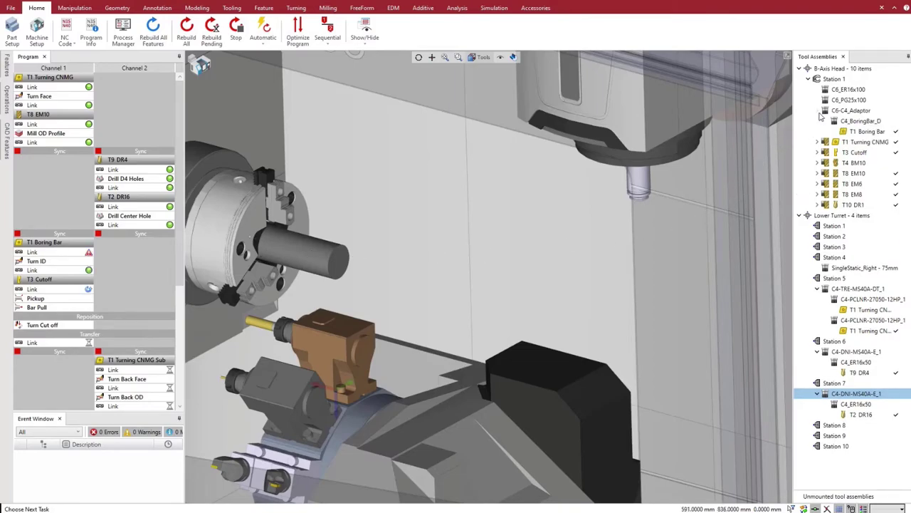
pyautogui.click(861, 121)
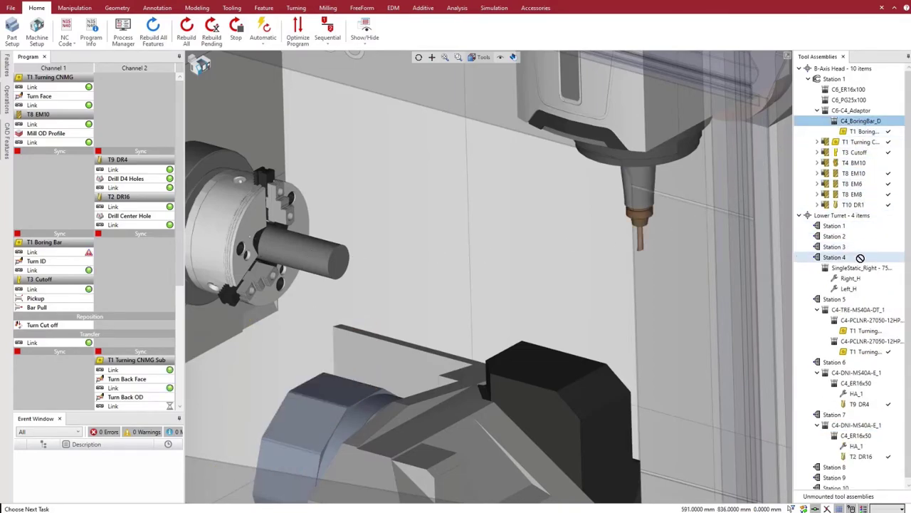
pyautogui.moveTo(861, 292); pyautogui.dragTo(861, 291)
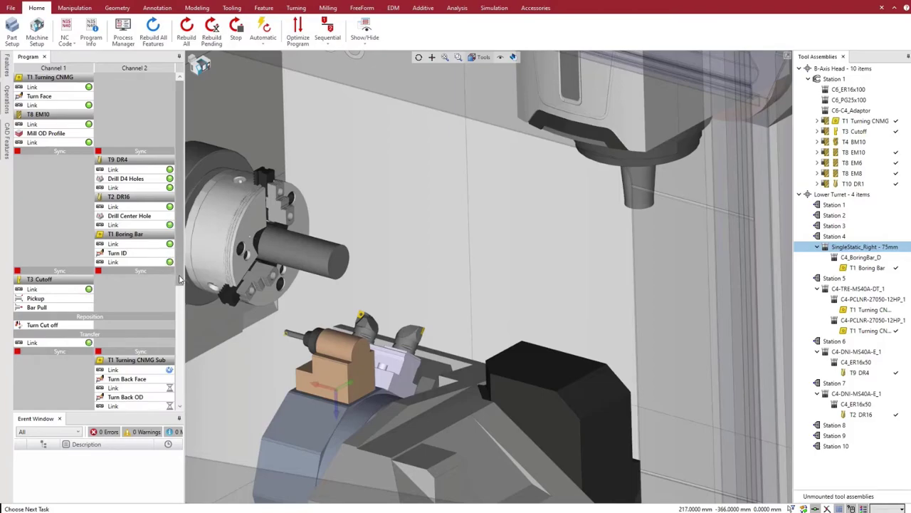
pyautogui.moveTo(179, 280)
pyautogui.mouseDown()
pyautogui.moveTo(181, 403)
pyautogui.moveTo(181, 281)
pyautogui.mouseUp()
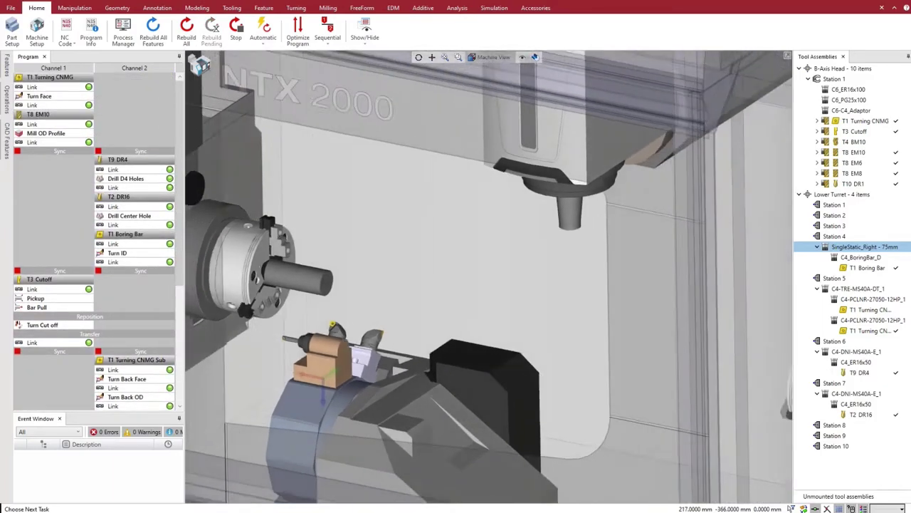
# Switch to Production mode, optimize the program, and move T3 Cutoff into Eject before Pickup
pyautogui.press('Down')
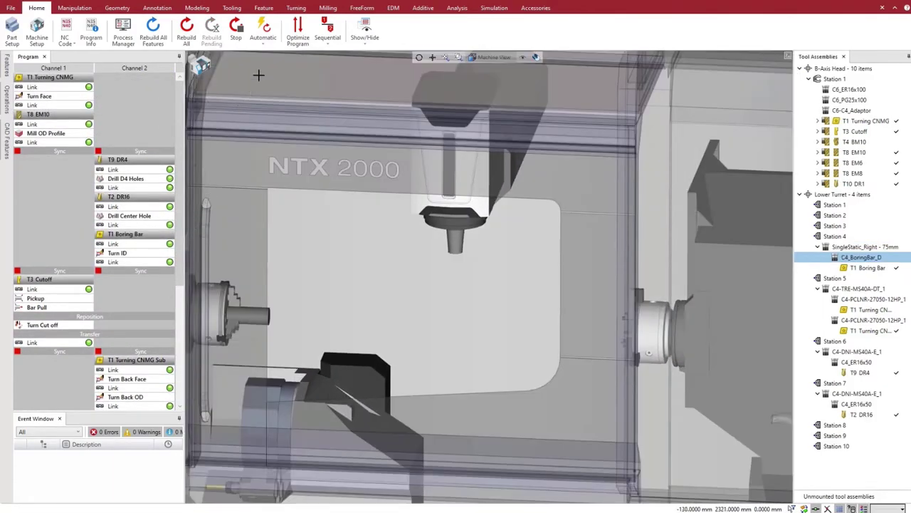
pyautogui.click(325, 43)
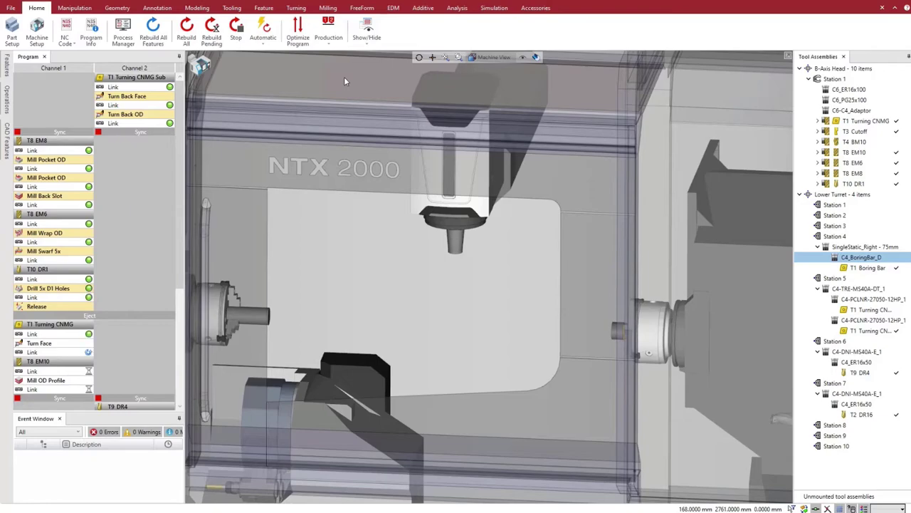
pyautogui.click(298, 43)
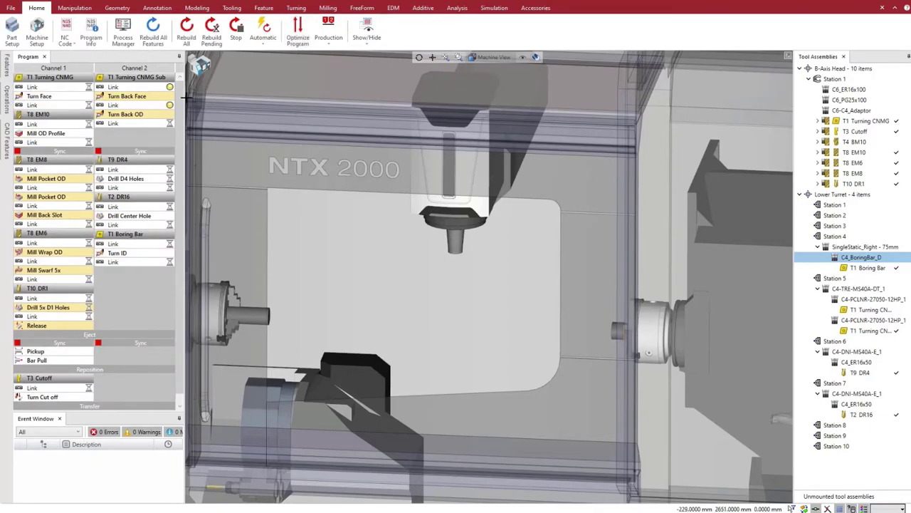
pyautogui.scroll(-1, 136, 276)
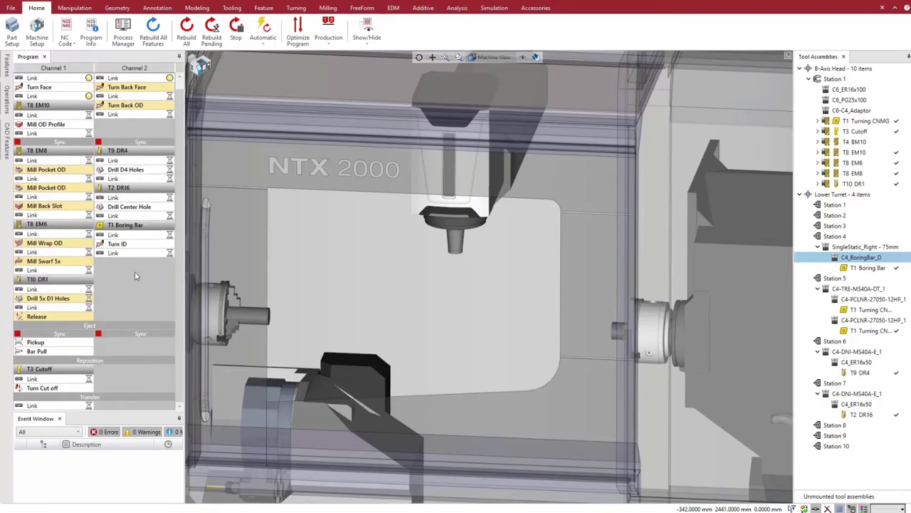
pyautogui.moveTo(60, 373); pyautogui.dragTo(100, 355)
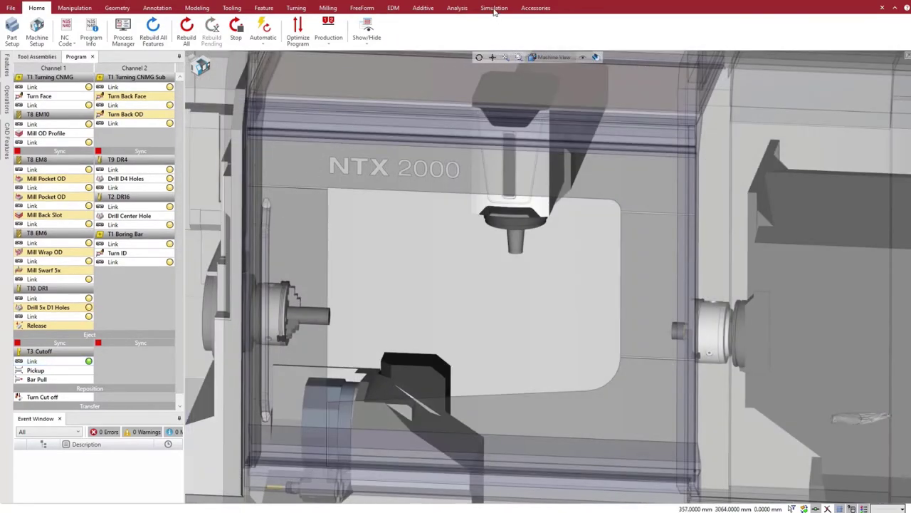
# Play the full two-channel simulation to the finished part and stop it with 0 errors
pyautogui.click(494, 8)
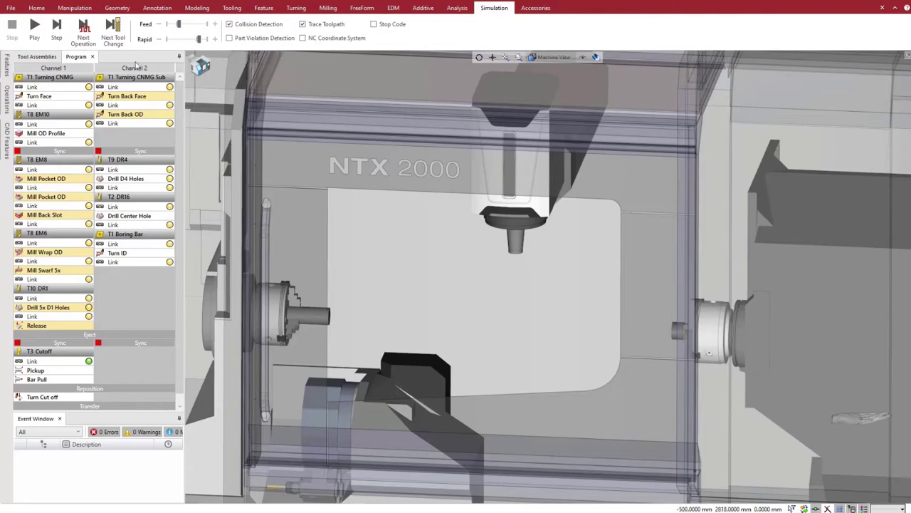
pyautogui.click(34, 37)
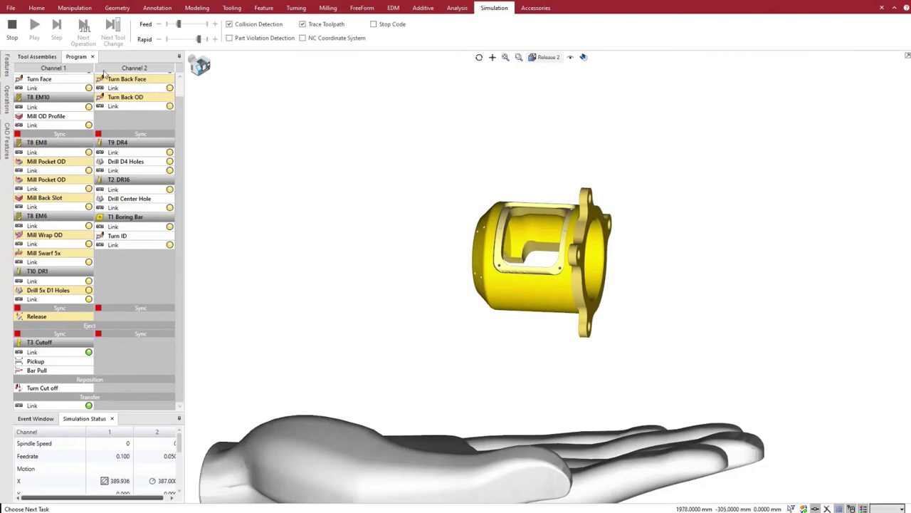
pyautogui.click(13, 29)
# In ESPRIT2_1.nc, review the G361 B-45.0 D1.0 line and the M100 sync code on line 192
pyautogui.click(41, 9)
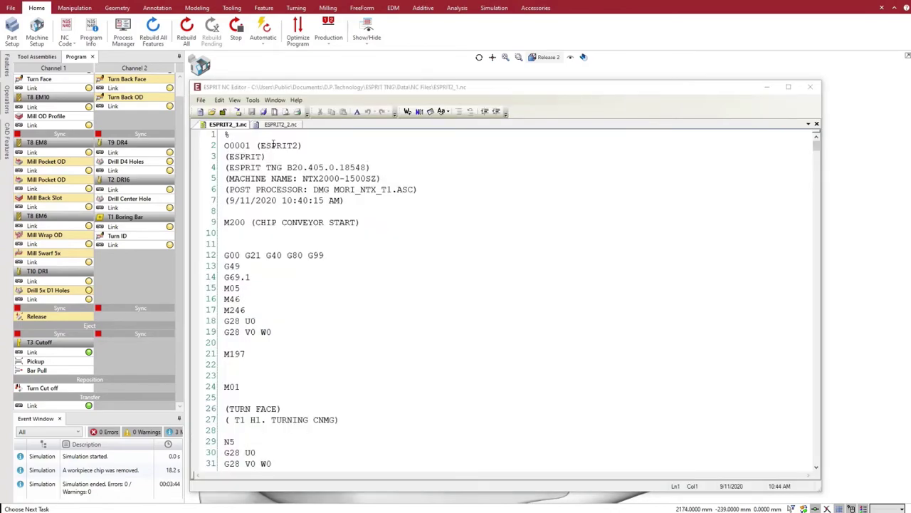
pyautogui.moveTo(816, 144); pyautogui.dragTo(816, 157)
pyautogui.click(310, 233)
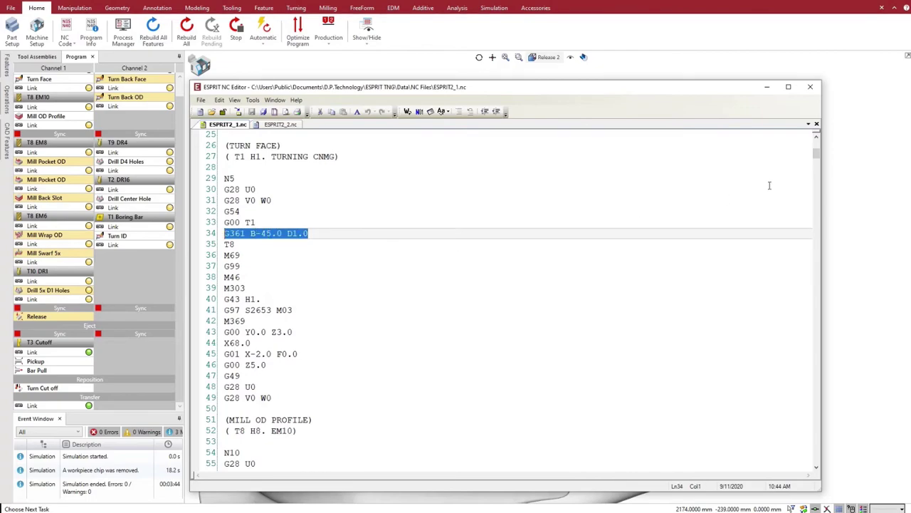
pyautogui.moveTo(817, 164); pyautogui.dragTo(824, 215)
pyautogui.moveTo(255, 224); pyautogui.dragTo(227, 223)
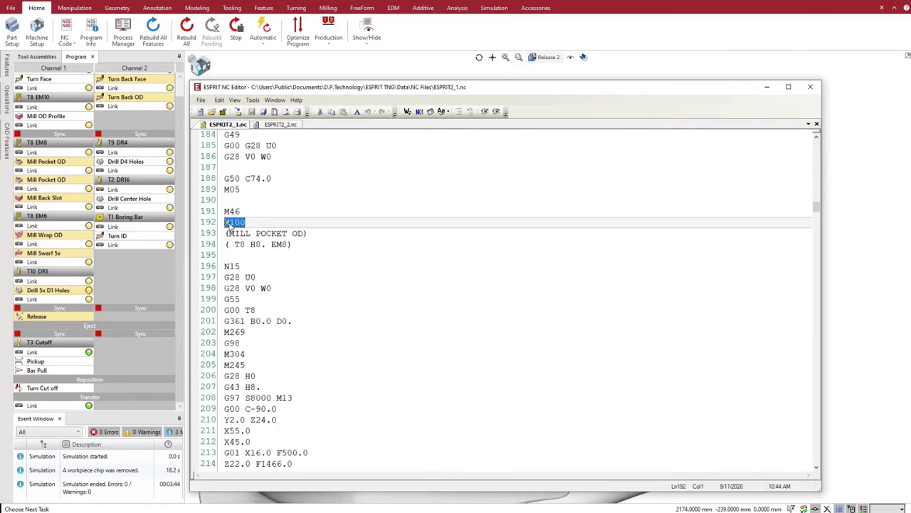
# In ESPRIT2_2.nc, inspect the M100 sync code on line 84 and the G83 drilling cycle on line 101
pyautogui.click(280, 124)
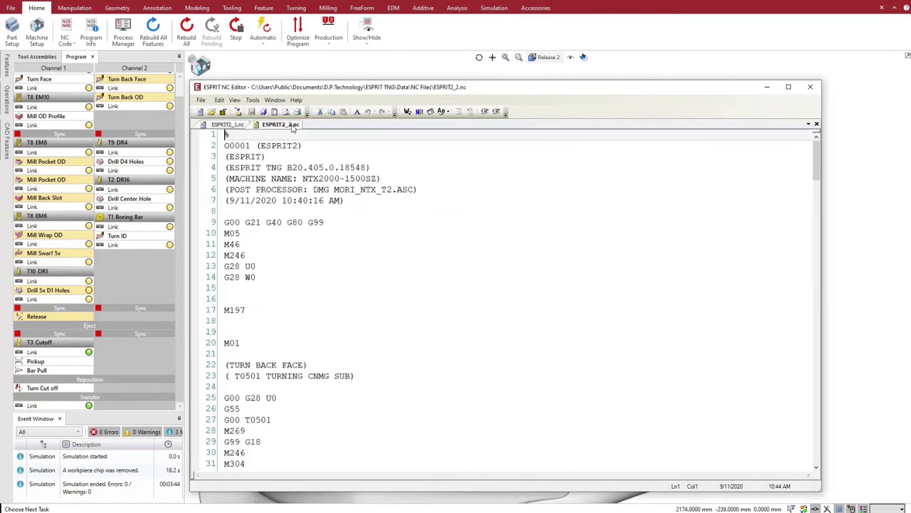
pyautogui.moveTo(816, 157); pyautogui.dragTo(812, 261)
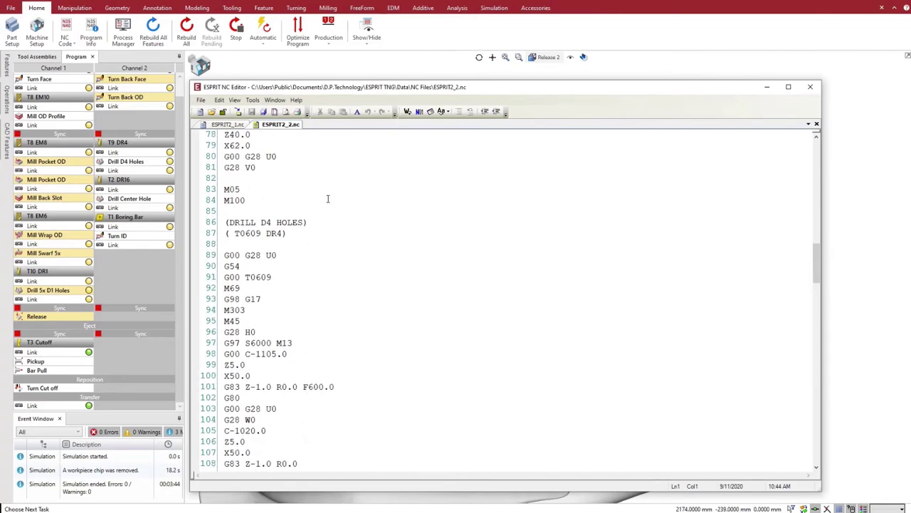
pyautogui.moveTo(252, 202); pyautogui.dragTo(220, 203)
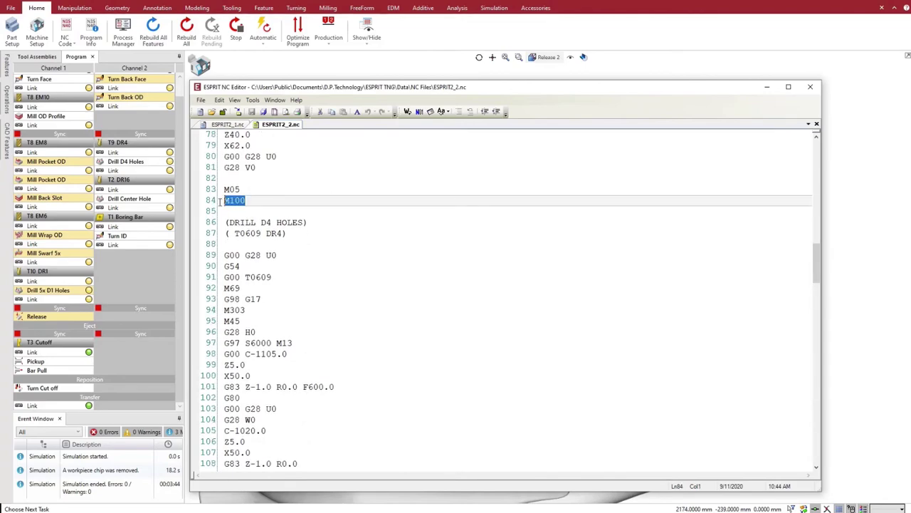
pyautogui.click(241, 386)
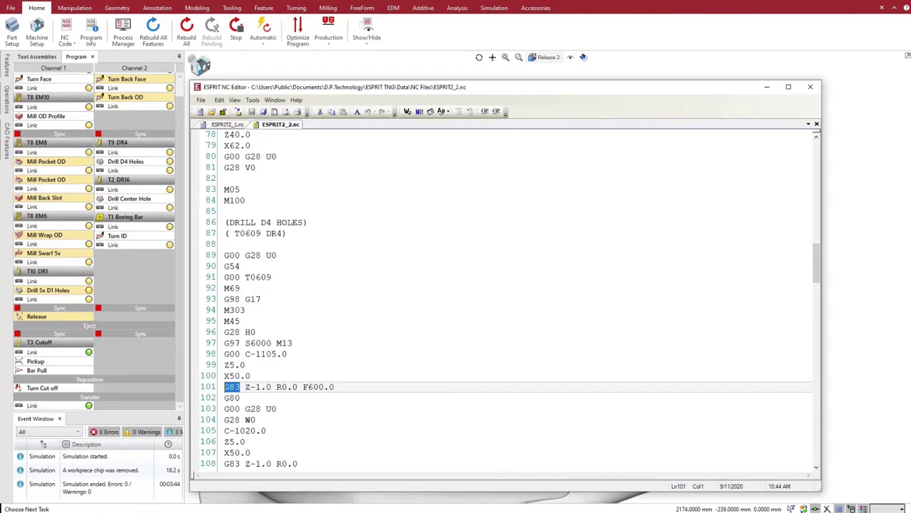